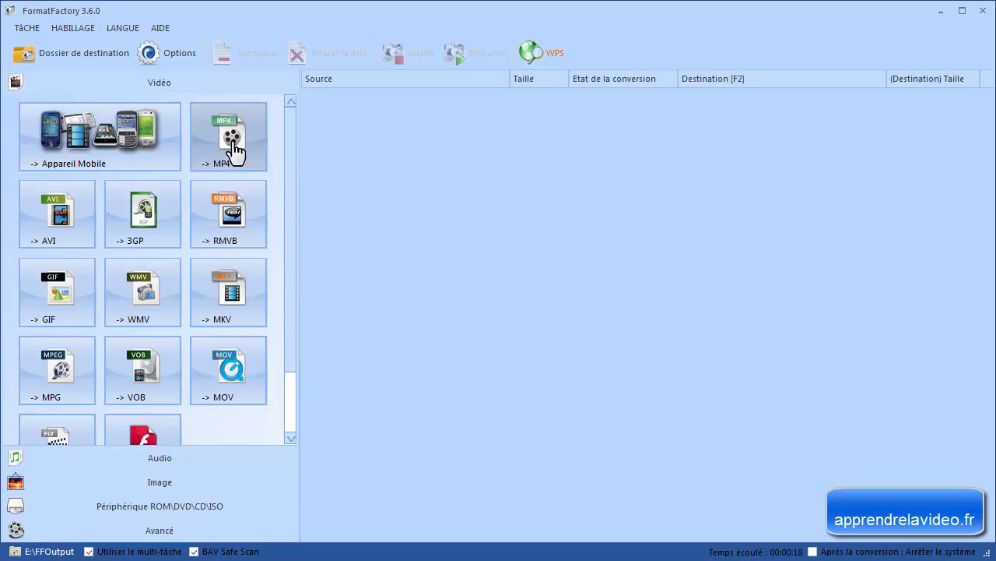
Look through the available output formats for video, audio and image conversion
{"action": "mouse_move", "coordinate": [292, 272]}
{"action": "left_mouse_down"}
{"action": "mouse_move", "coordinate": [294, 347]}
{"action": "mouse_move", "coordinate": [288, 256]}
{"action": "left_mouse_up"}
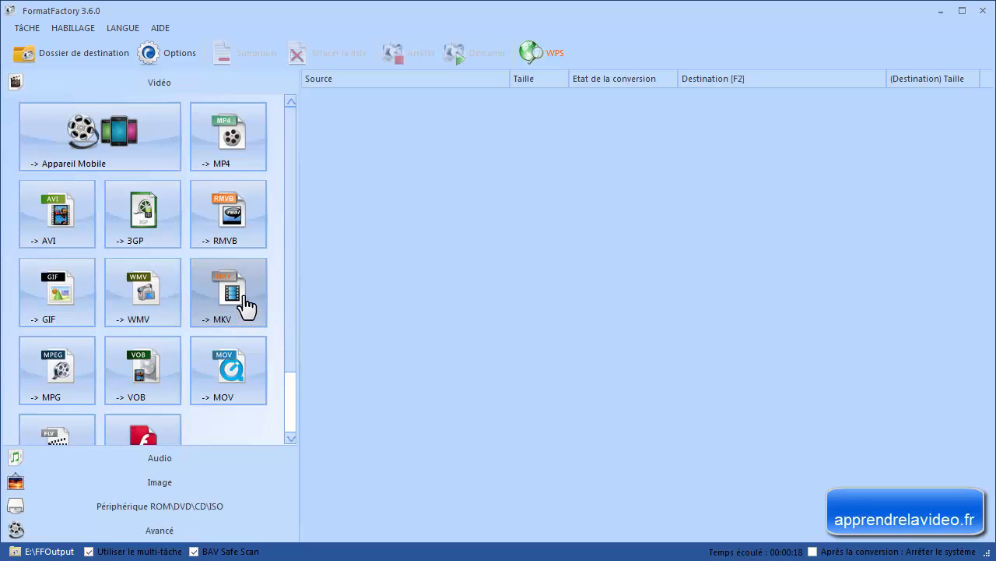
{"action": "left_click_drag", "start_coordinate": [292, 280], "coordinate": [293, 248]}
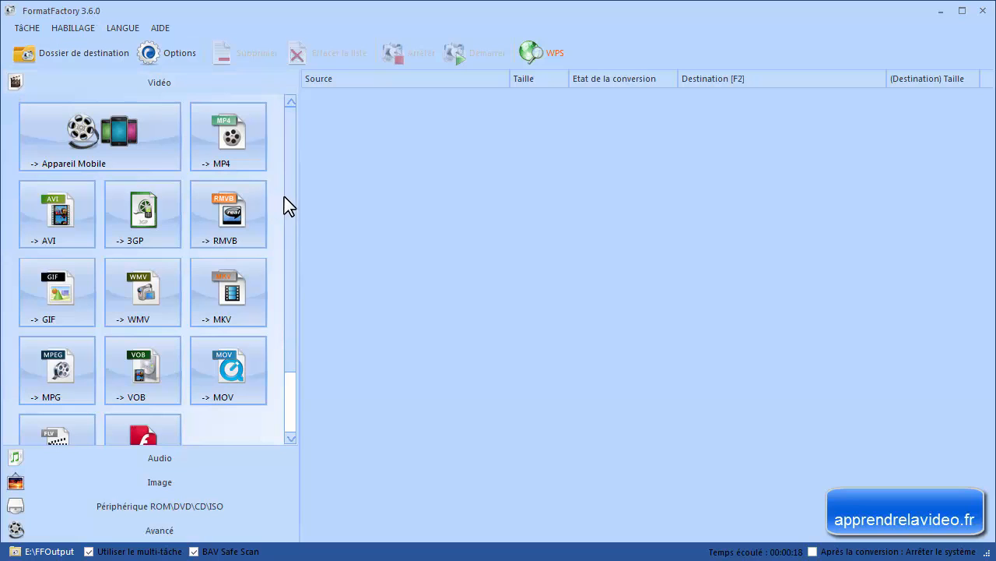
{"action": "mouse_move", "coordinate": [287, 195]}
{"action": "left_mouse_down"}
{"action": "mouse_move", "coordinate": [287, 266]}
{"action": "mouse_move", "coordinate": [287, 183]}
{"action": "left_mouse_up"}
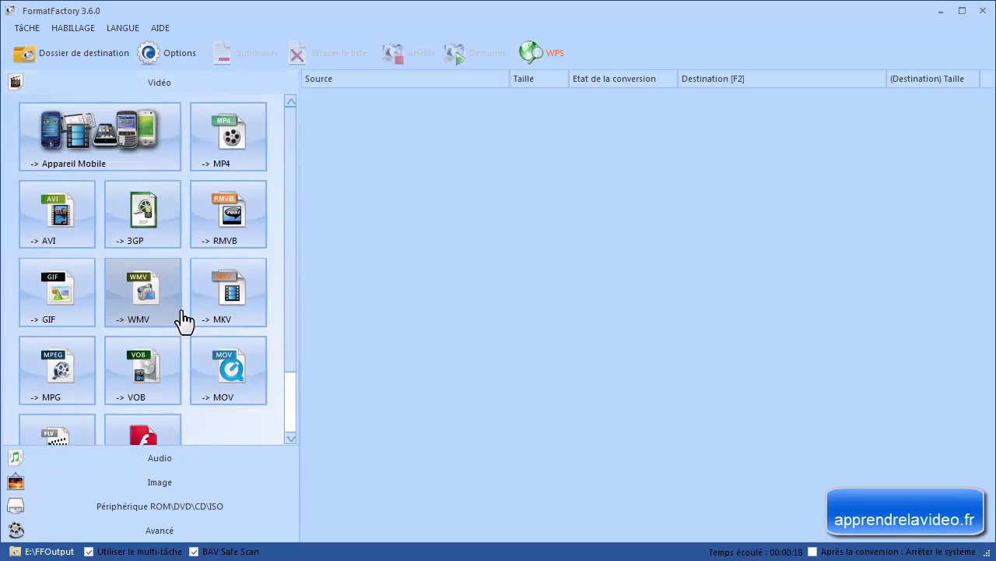
{"action": "left_click_drag", "start_coordinate": [292, 234], "coordinate": [289, 303]}
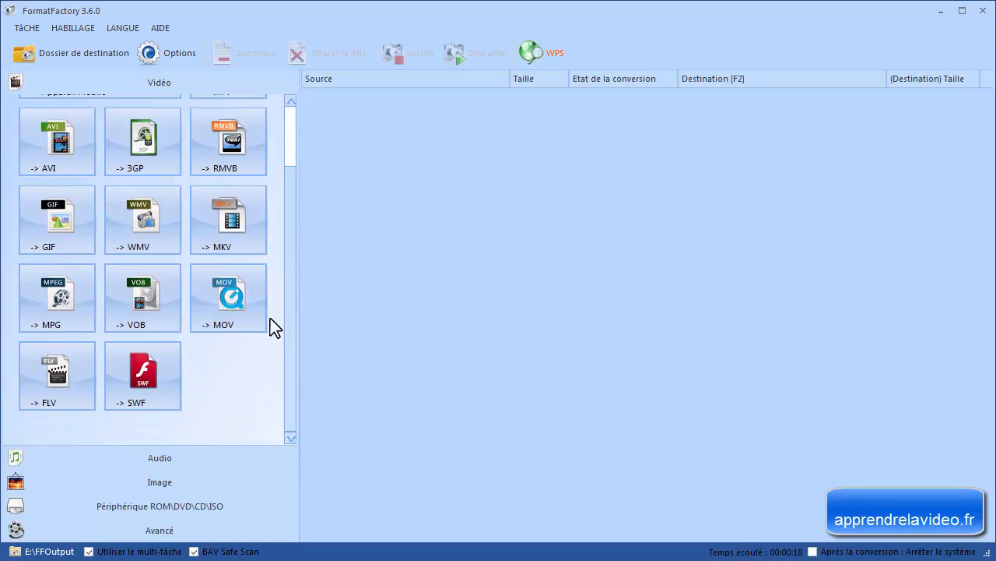
{"action": "left_click", "coordinate": [176, 467]}
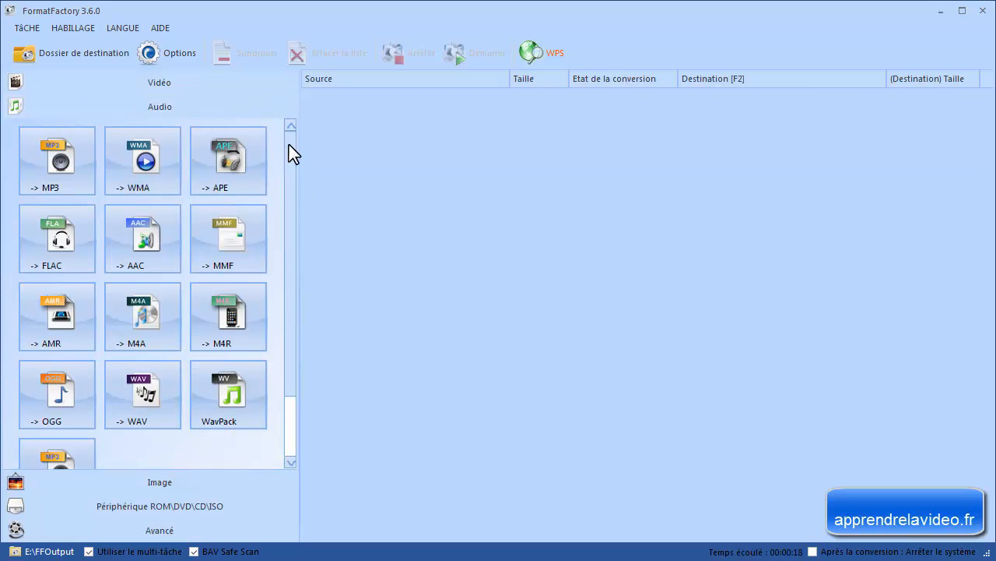
{"action": "left_click_drag", "start_coordinate": [288, 144], "coordinate": [291, 191]}
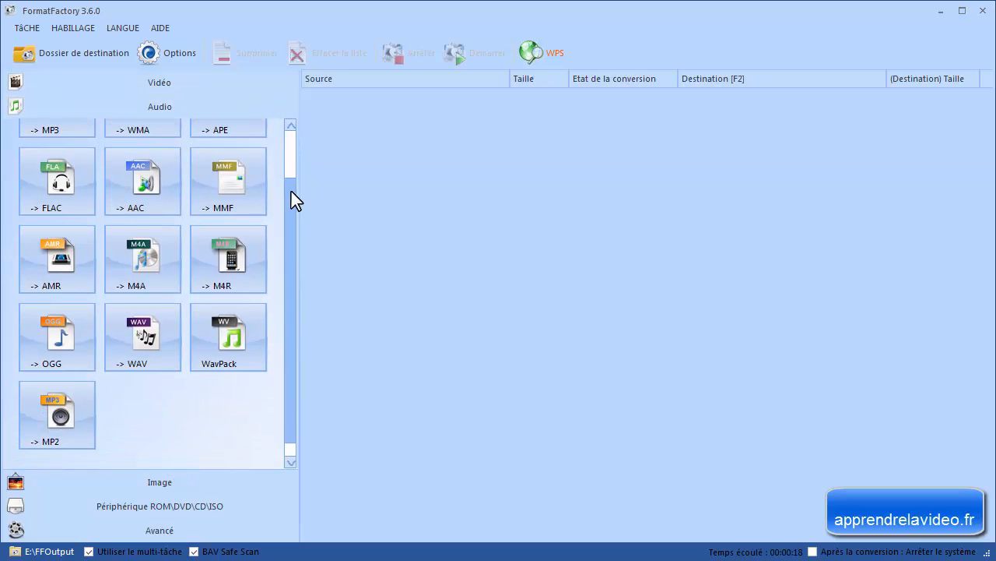
{"action": "left_click", "coordinate": [162, 484]}
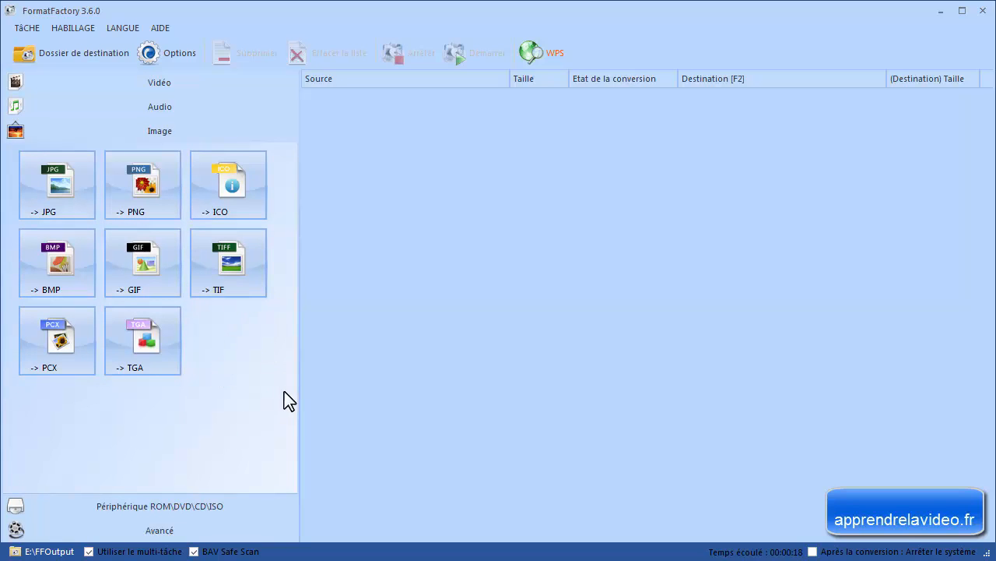
Set up a video conversion to AVI and add the clip 00041.MTS from the Parc Brabois folder
{"action": "left_click", "coordinate": [174, 85]}
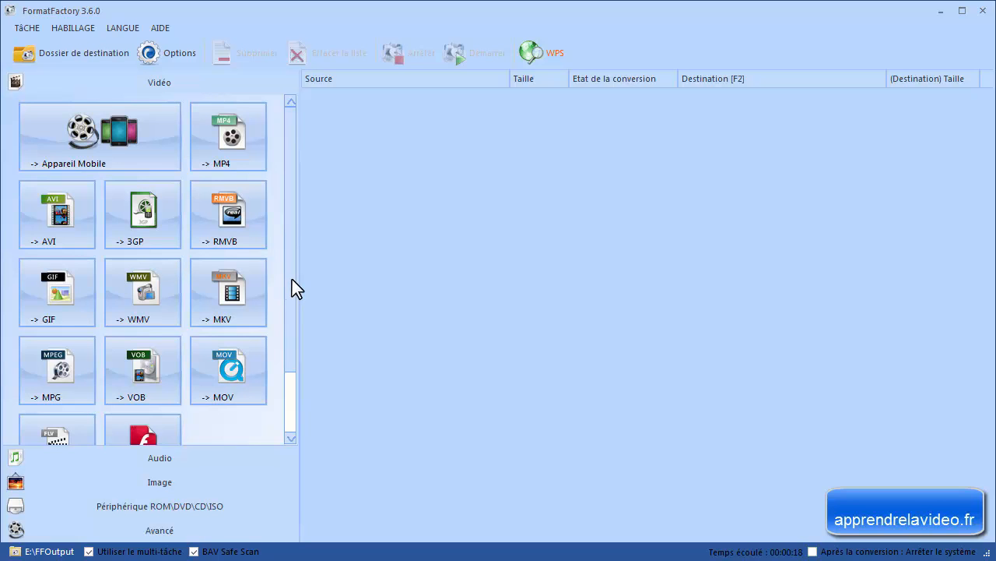
{"action": "left_click", "coordinate": [62, 220]}
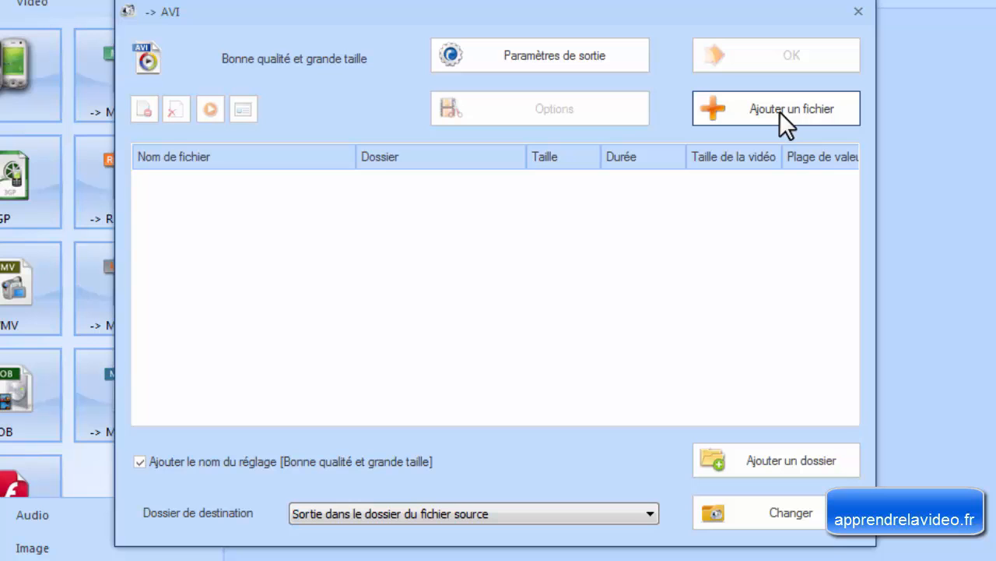
{"action": "left_click", "coordinate": [780, 112]}
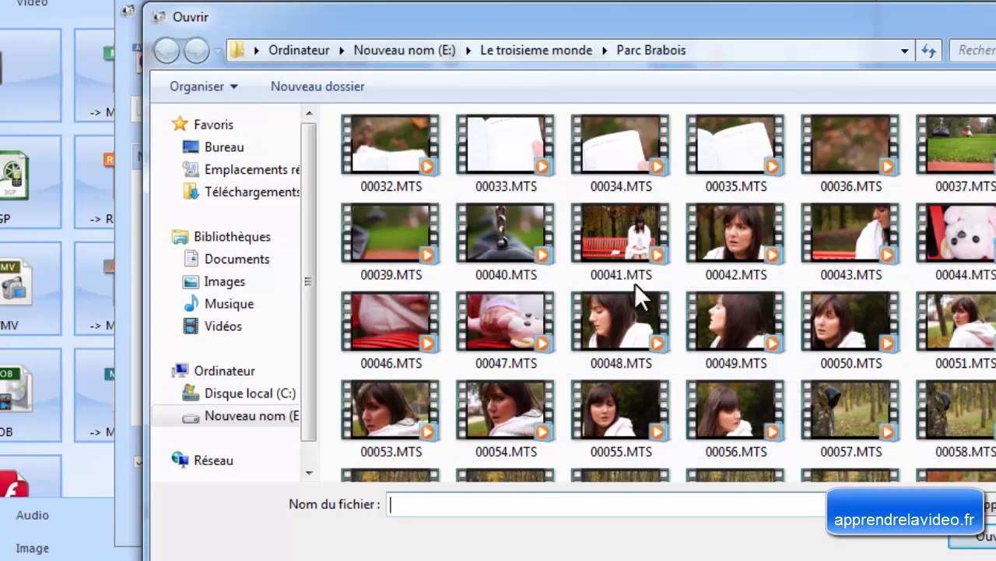
{"action": "left_click", "coordinate": [611, 231]}
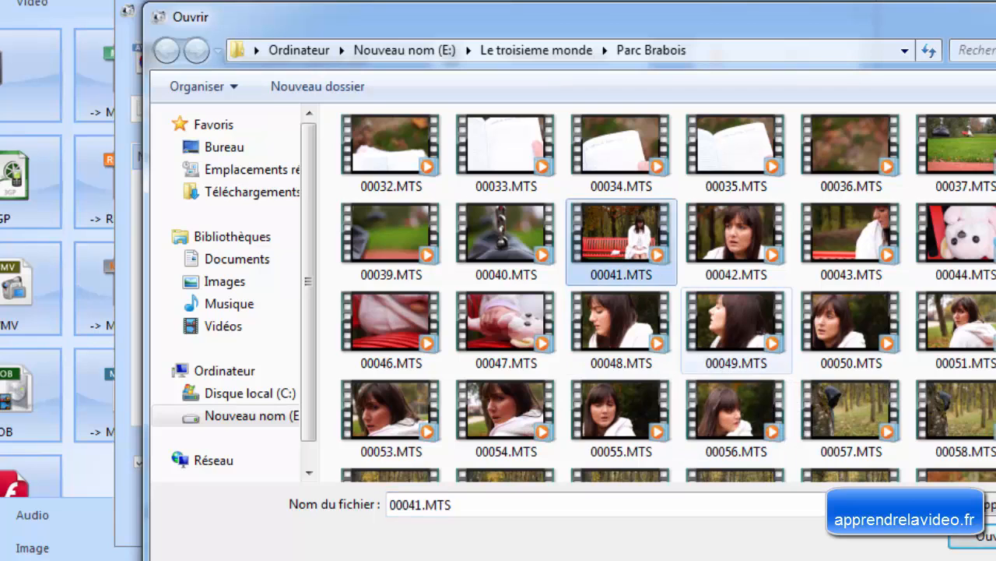
{"action": "left_click", "coordinate": [983, 538]}
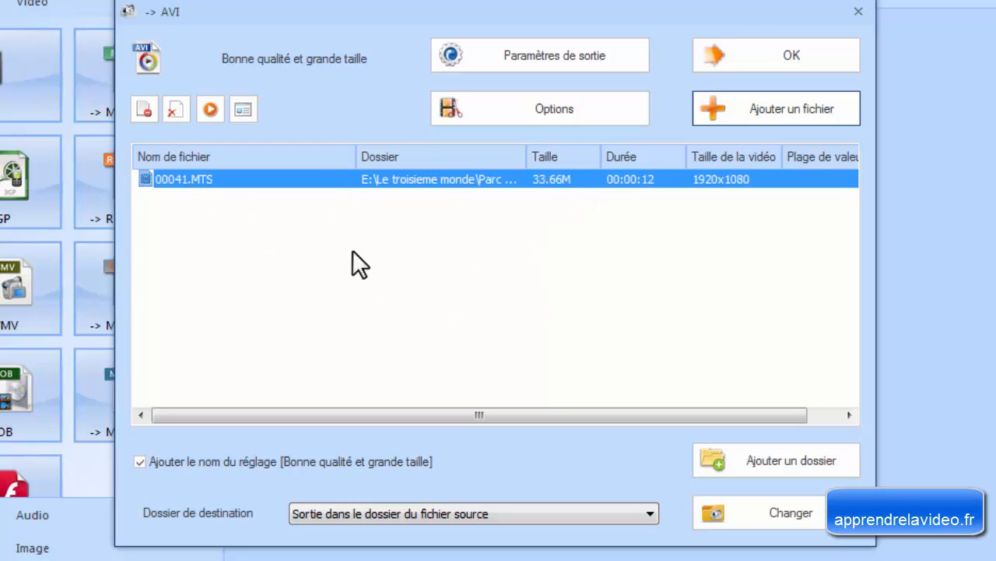
Check the multimedia file information of 00041.MTS, then close it
{"action": "left_click", "coordinate": [243, 109]}
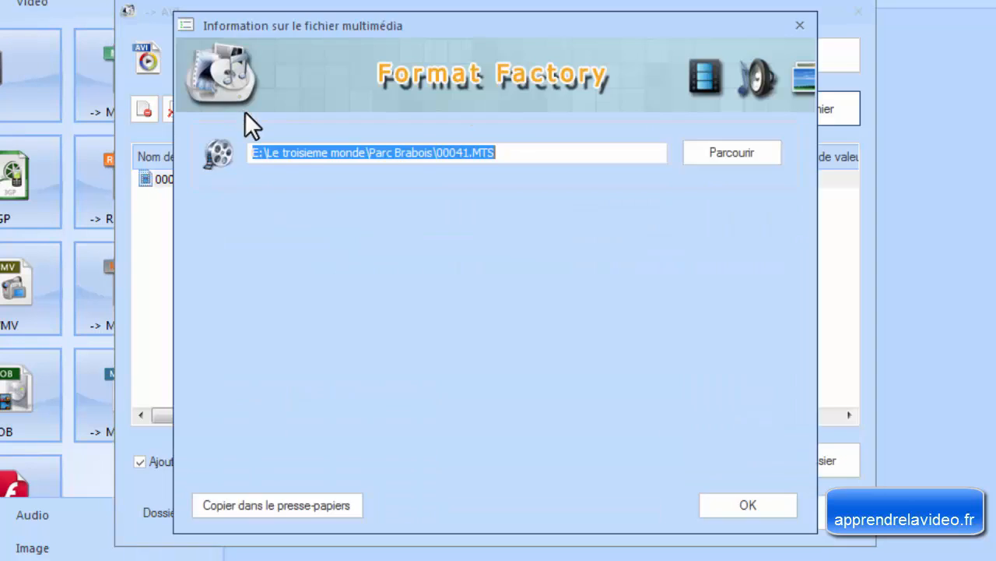
{"action": "left_click_drag", "start_coordinate": [784, 251], "coordinate": [756, 440]}
{"action": "left_click", "coordinate": [755, 508]}
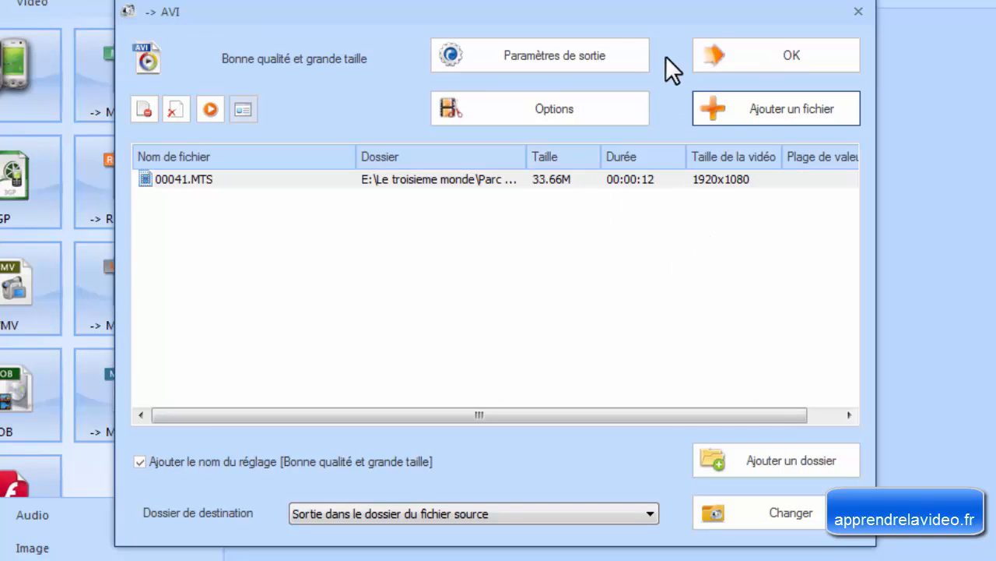
In the AVI output settings, choose MPEG4(Xvid) video encoding and a video size of 720x480
{"action": "left_click", "coordinate": [592, 52]}
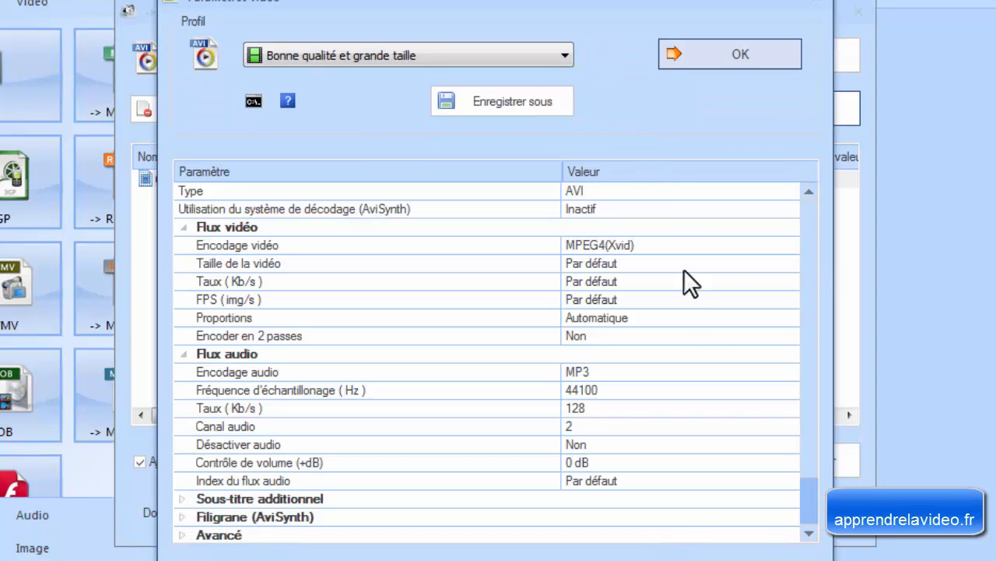
{"action": "left_click", "coordinate": [793, 245]}
{"action": "left_click", "coordinate": [791, 244]}
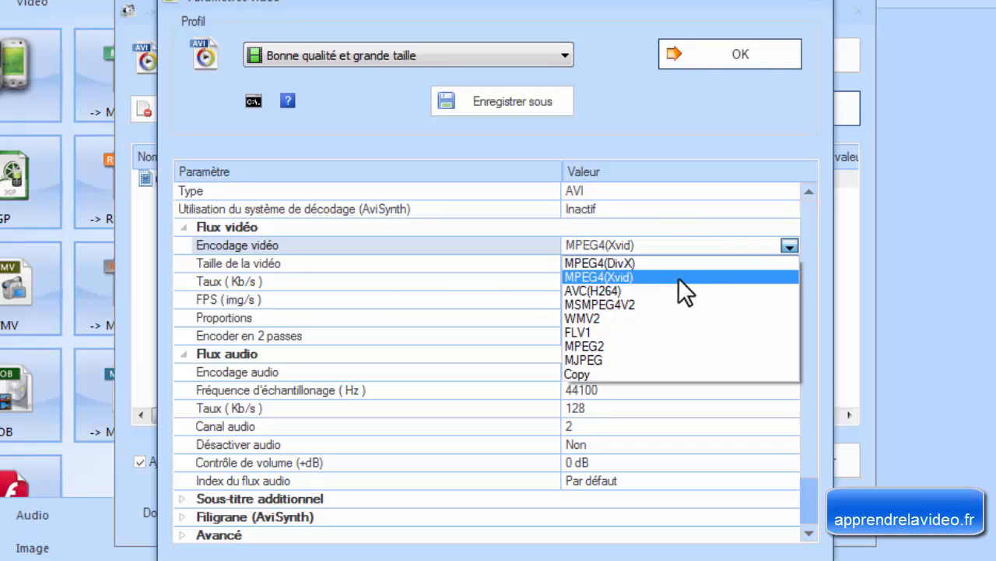
{"action": "left_click", "coordinate": [637, 277]}
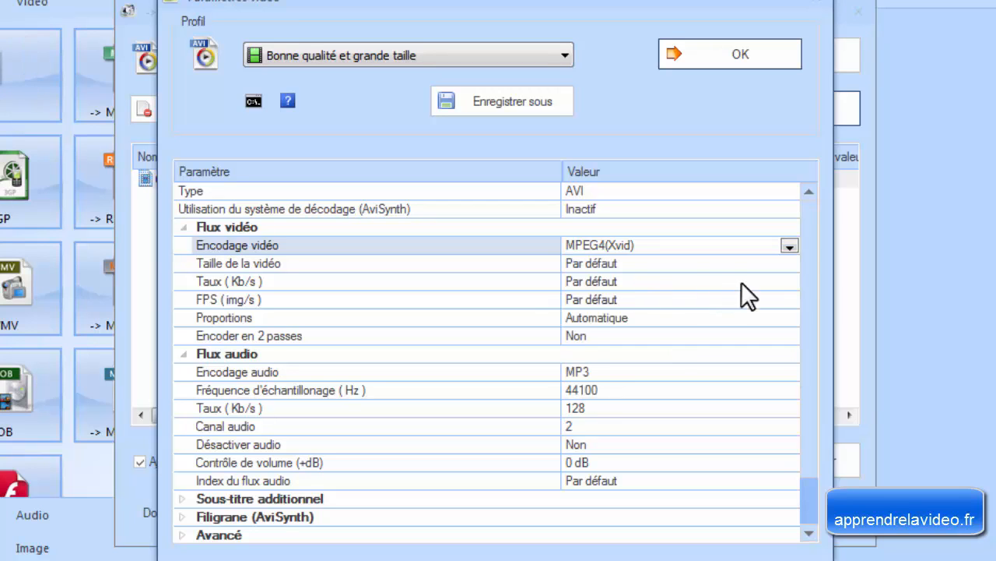
{"action": "left_click", "coordinate": [791, 265]}
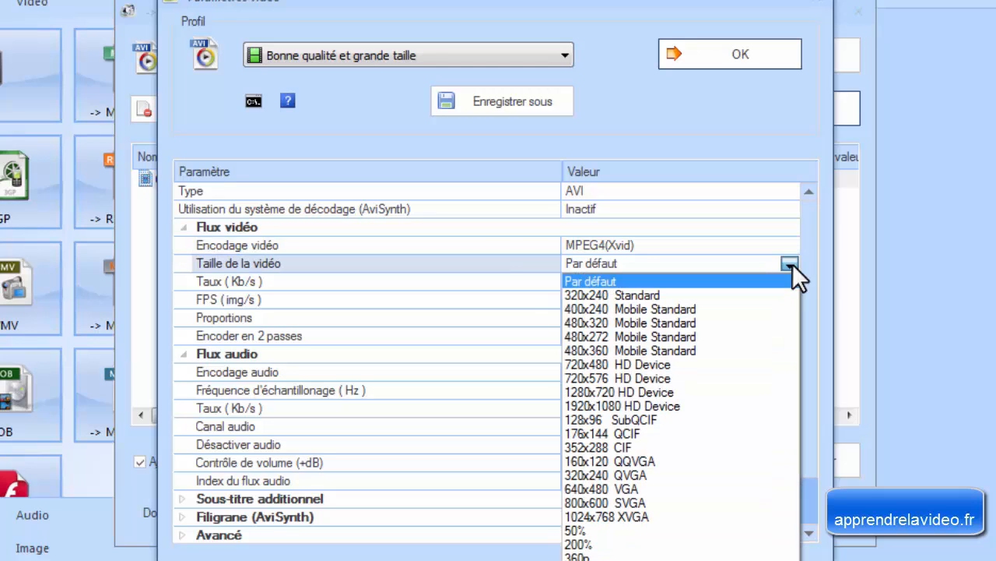
{"action": "left_click", "coordinate": [591, 366]}
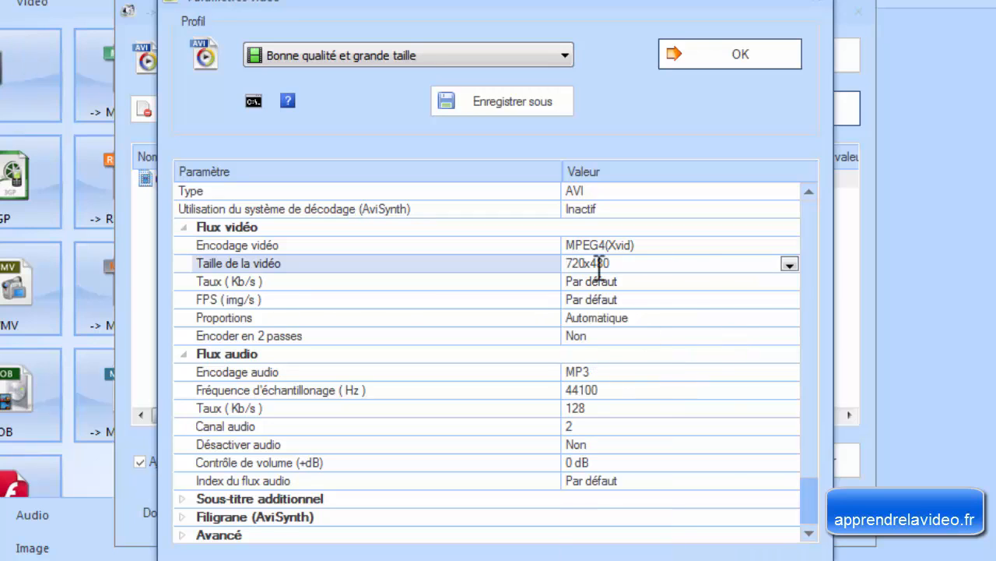
Set the video bitrate to 1600 Kb/s and the frame rate to 23.976 images per second
{"action": "left_click", "coordinate": [793, 283]}
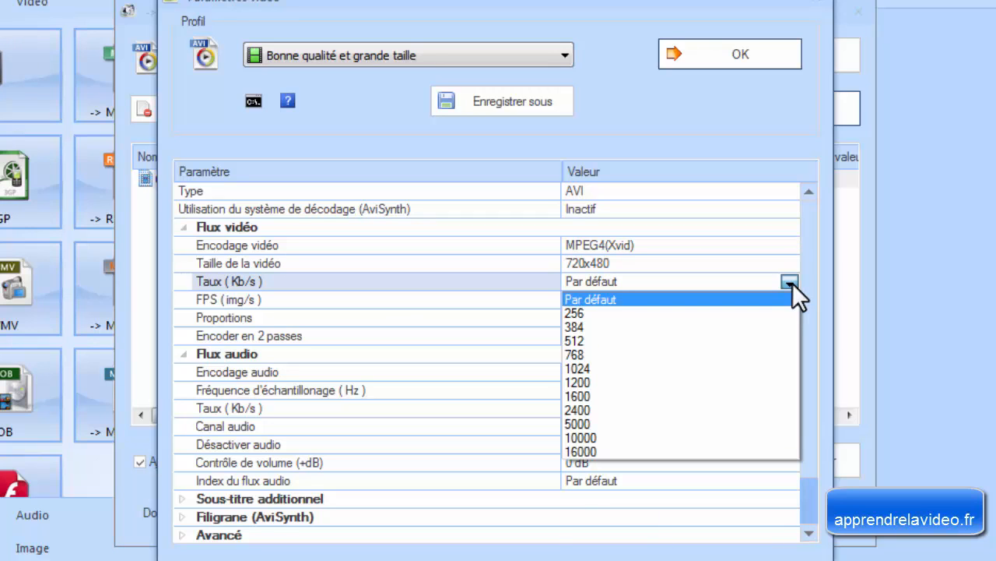
{"action": "left_click", "coordinate": [597, 396]}
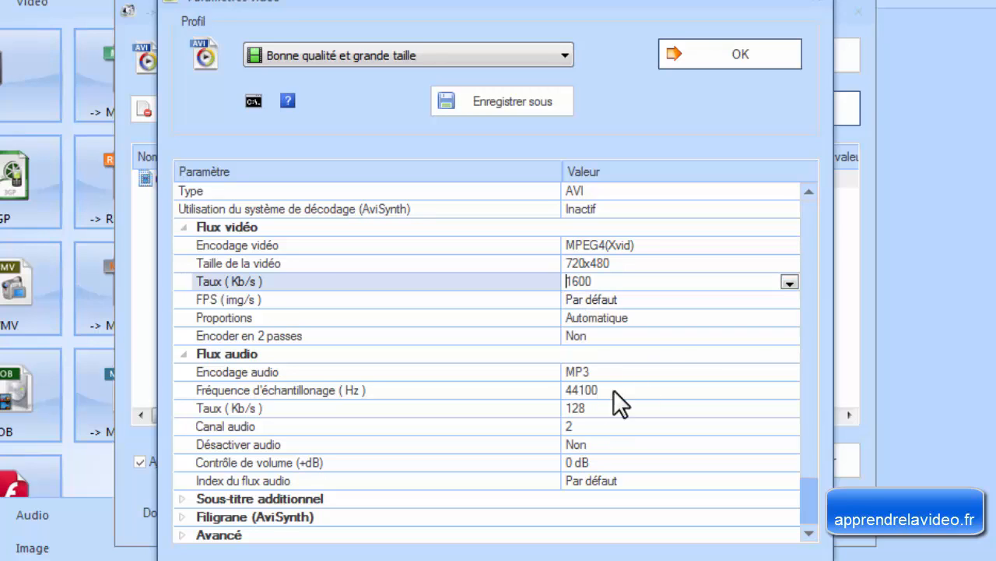
{"action": "left_click", "coordinate": [789, 300]}
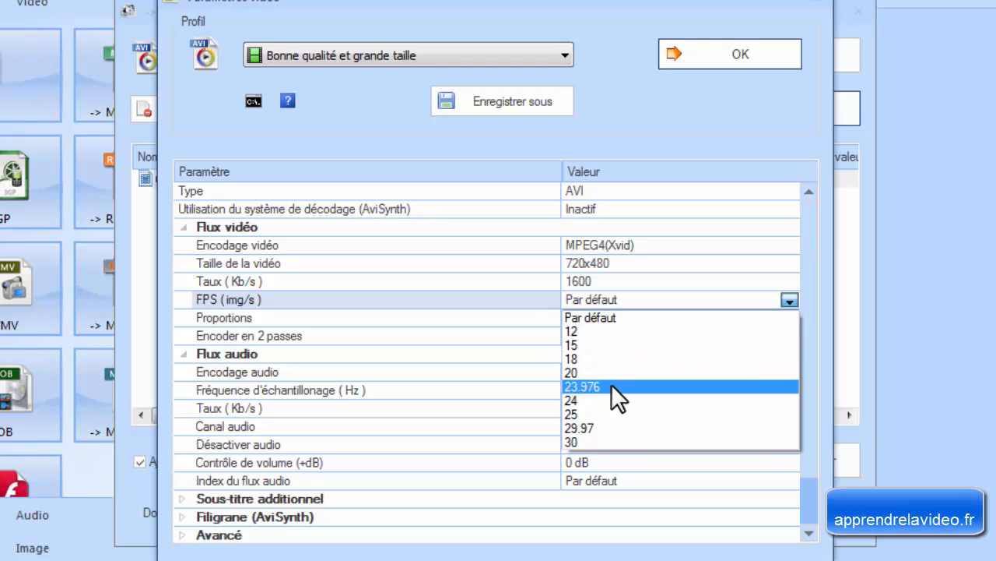
{"action": "left_click", "coordinate": [611, 384]}
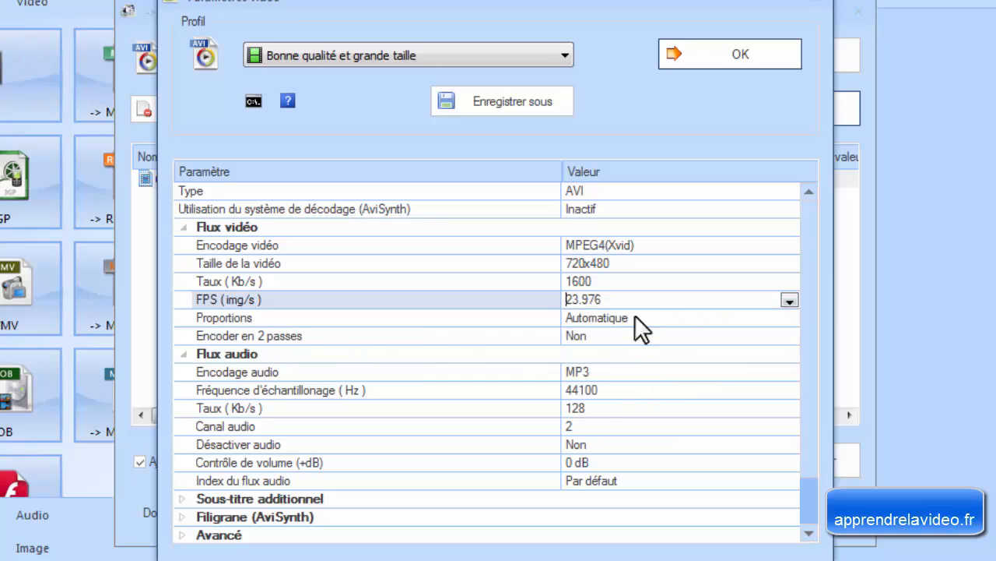
Keep the proportions on Automatique and two-pass encoding on Non, and accept the output settings
{"action": "left_click", "coordinate": [794, 319]}
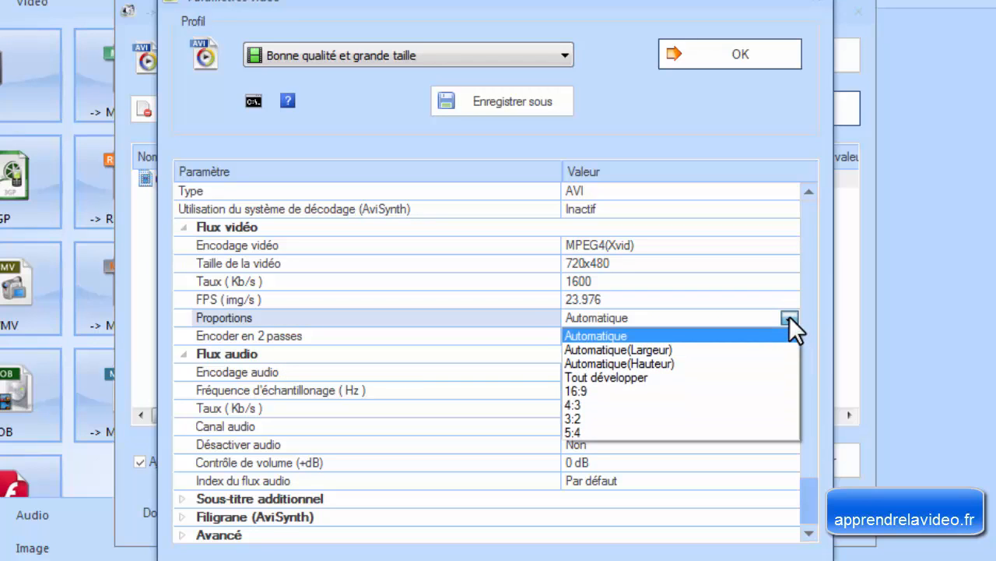
{"action": "left_click", "coordinate": [792, 316]}
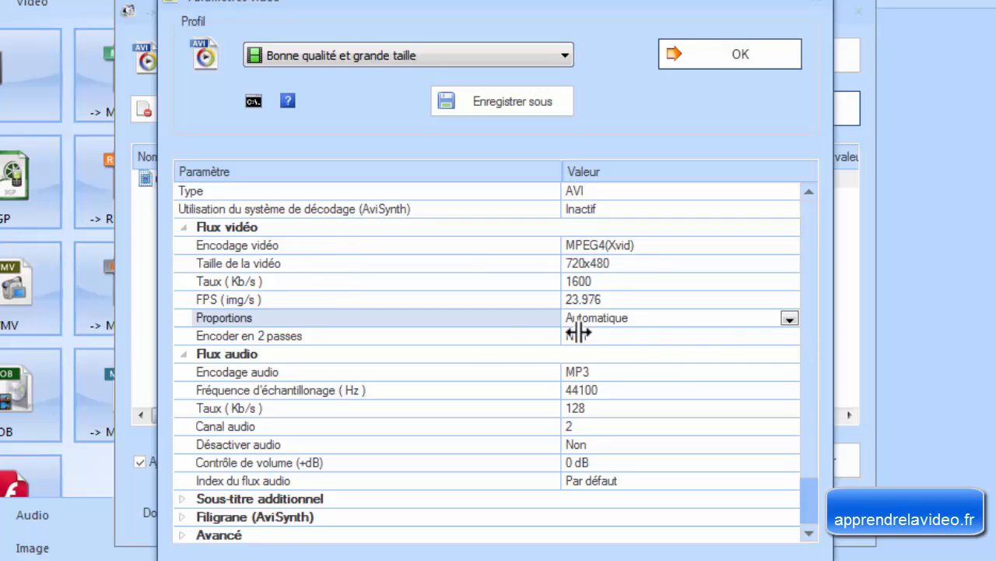
{"action": "left_click", "coordinate": [794, 335]}
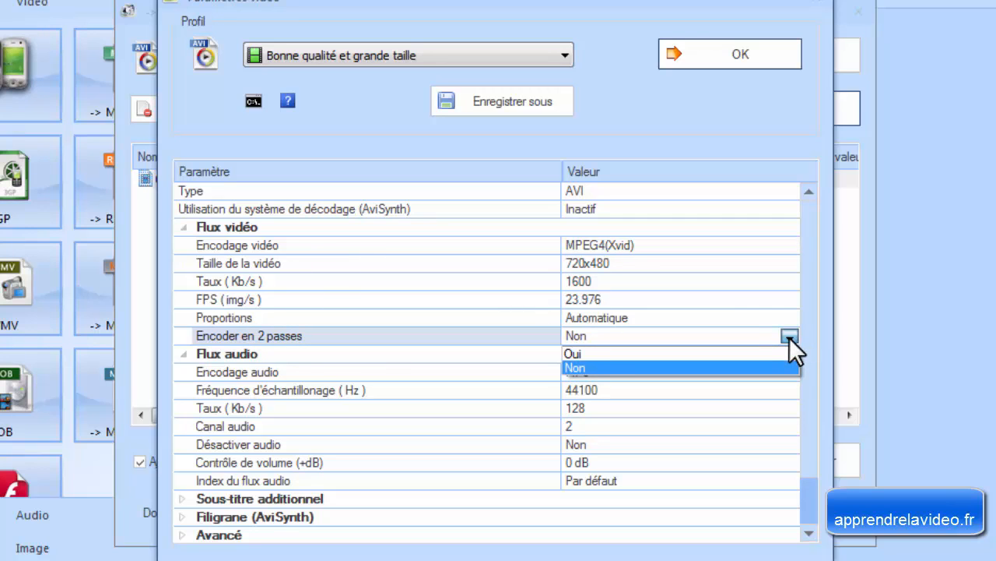
{"action": "left_click", "coordinate": [789, 336]}
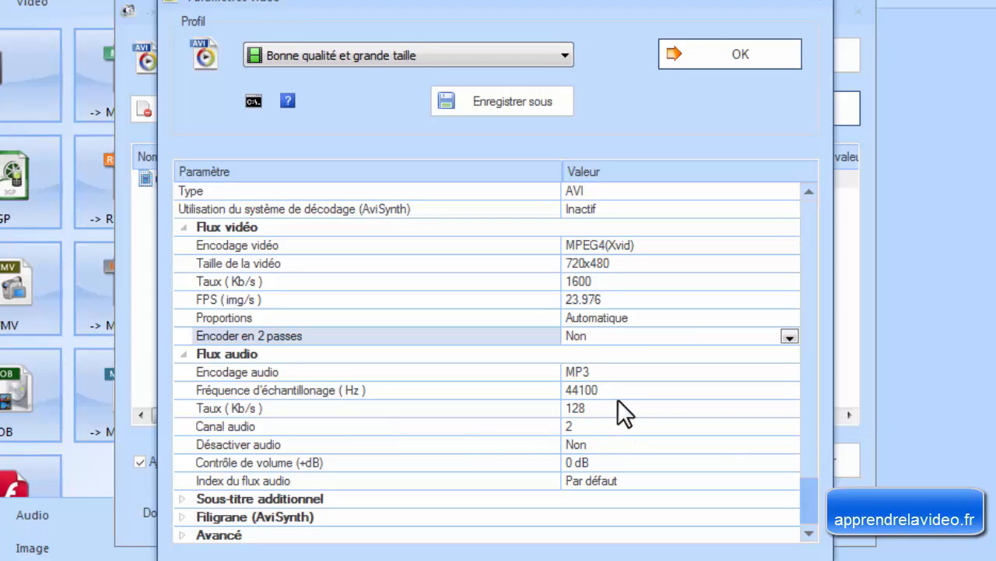
{"action": "left_click", "coordinate": [724, 52]}
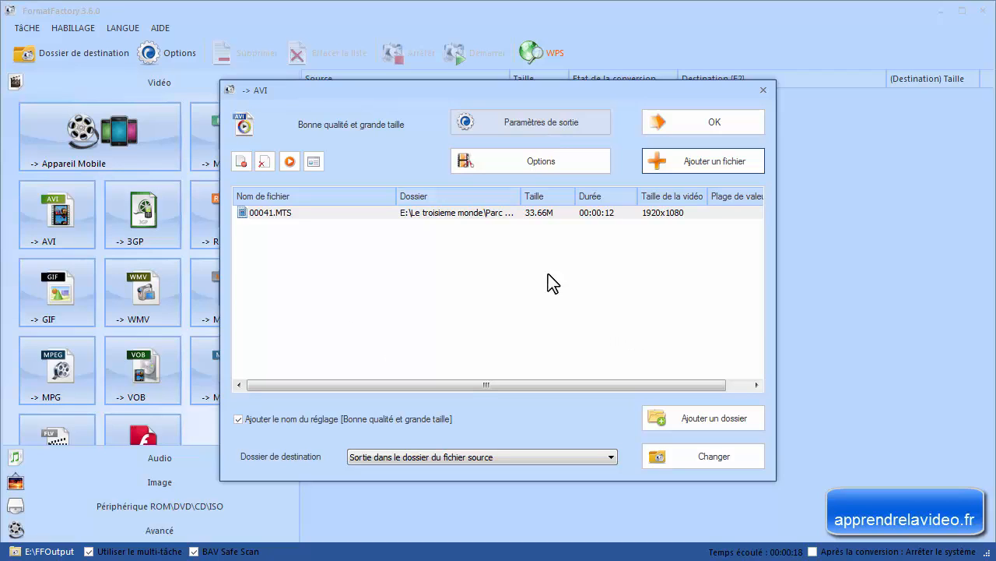
Run the AVI conversion of 00041.MTS and select the converted AVI file in the Parc Brabois folder
{"action": "left_click", "coordinate": [727, 121]}
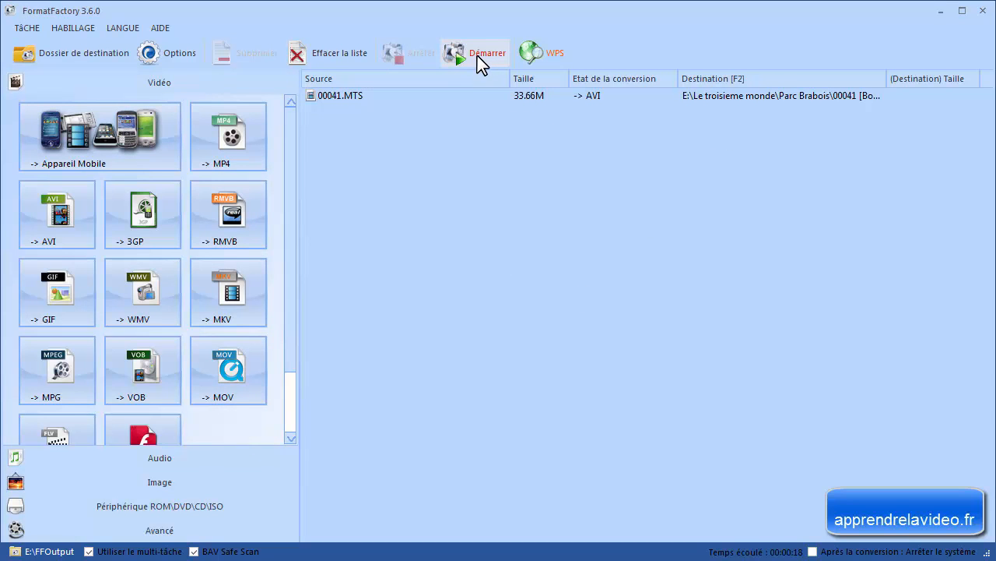
{"action": "left_click", "coordinate": [463, 51]}
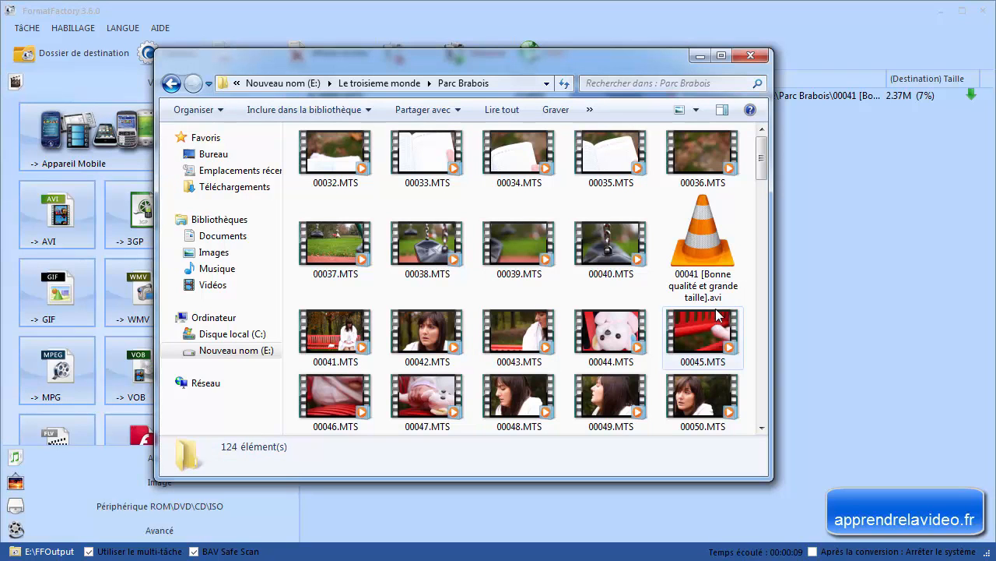
{"action": "left_click", "coordinate": [698, 247]}
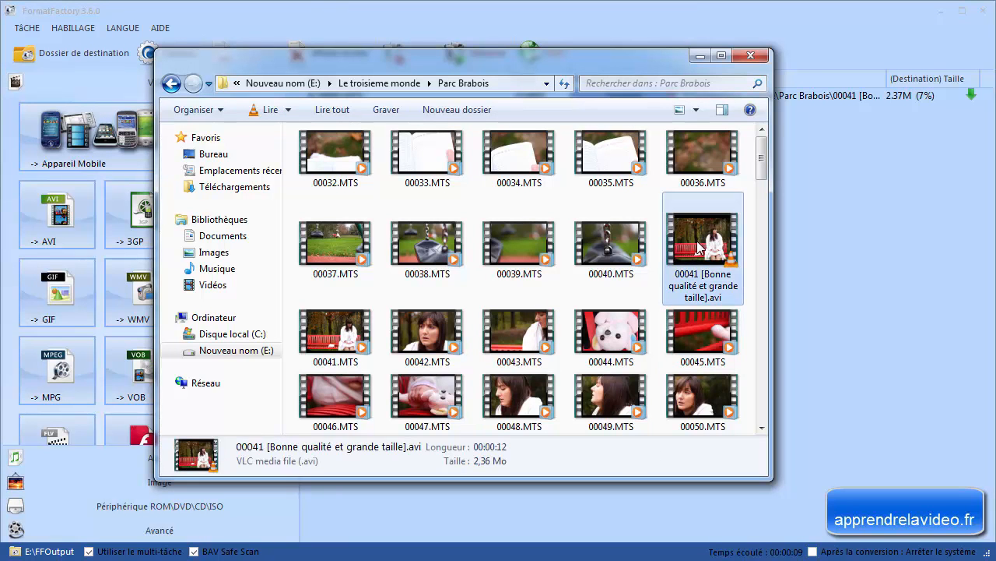
{"action": "left_click_drag", "start_coordinate": [651, 65], "coordinate": [664, 121]}
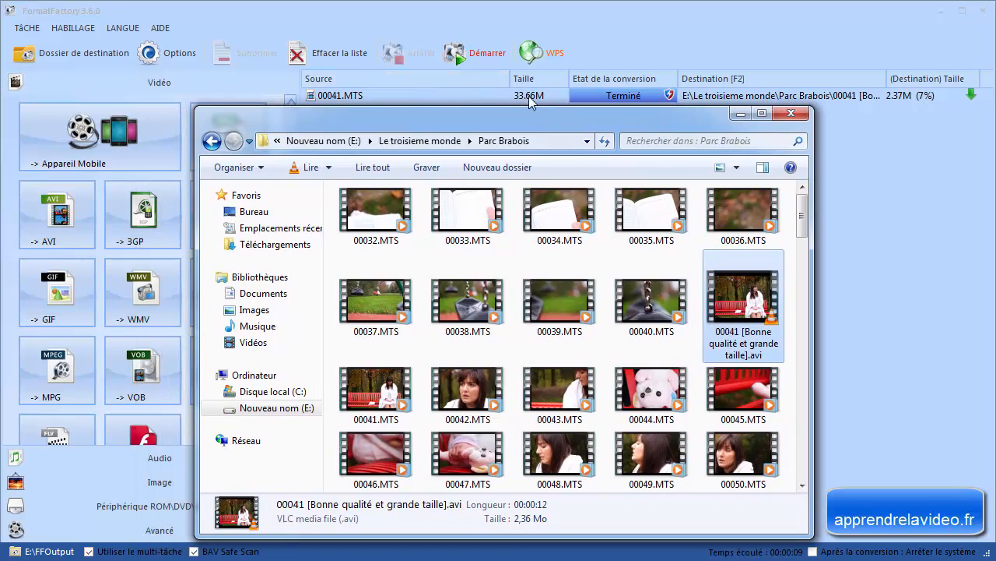